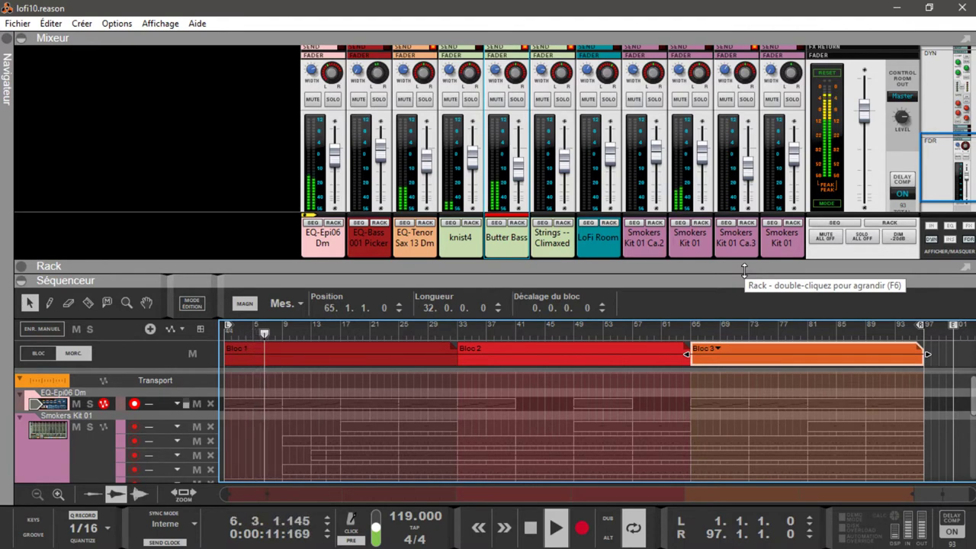
# Examine the song's block arrangement in the sequencer and its channel strips in the mixer during playback
pyautogui.press('F7')
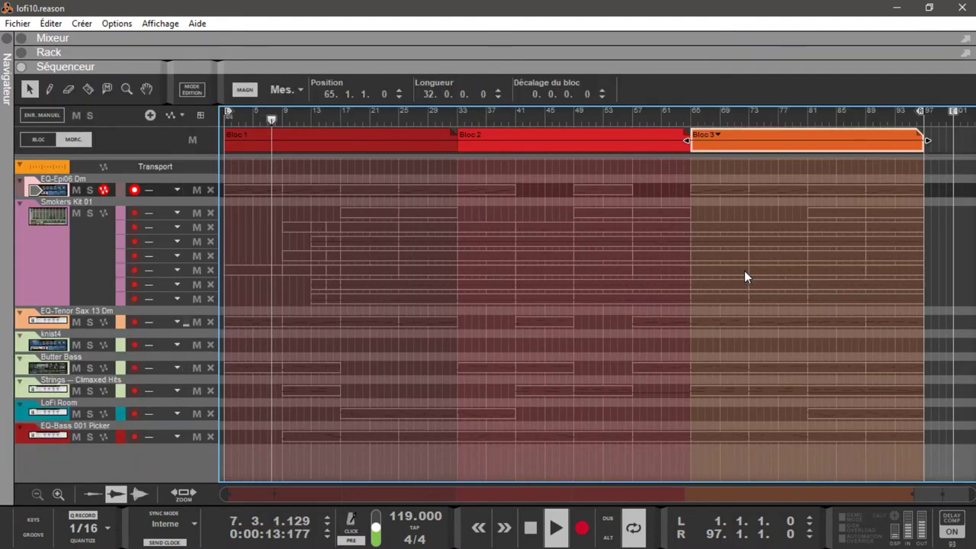
pyautogui.press('F5')
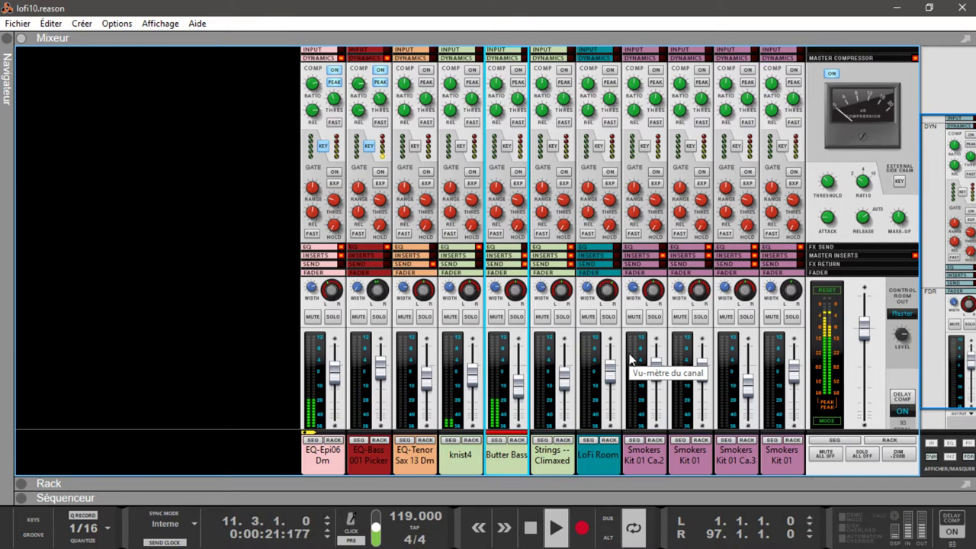
pyautogui.press('F7')
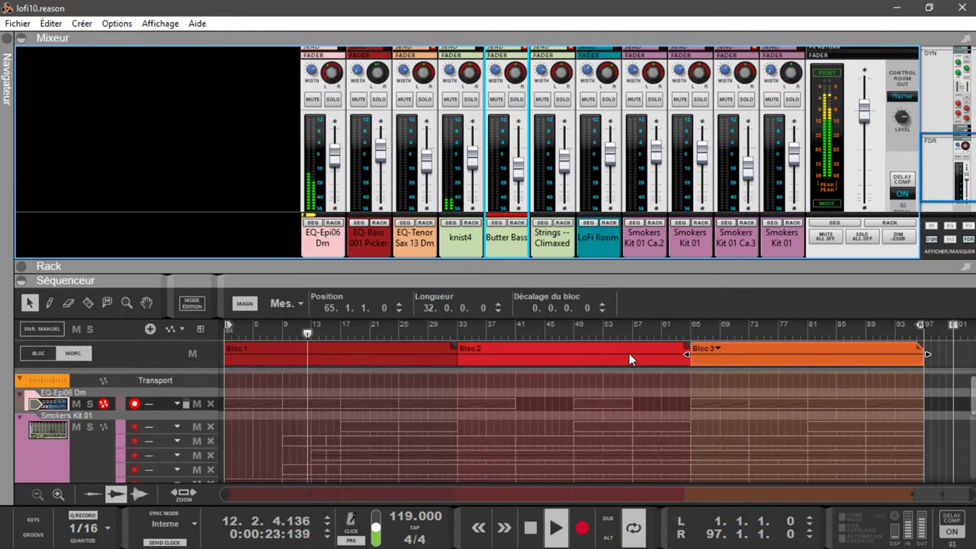
pyautogui.press('F7')
pyautogui.press('F5')
# Show the rack at full size and unfold the Smokers Kit 01 Redrum drum machine
pyautogui.press('F6')
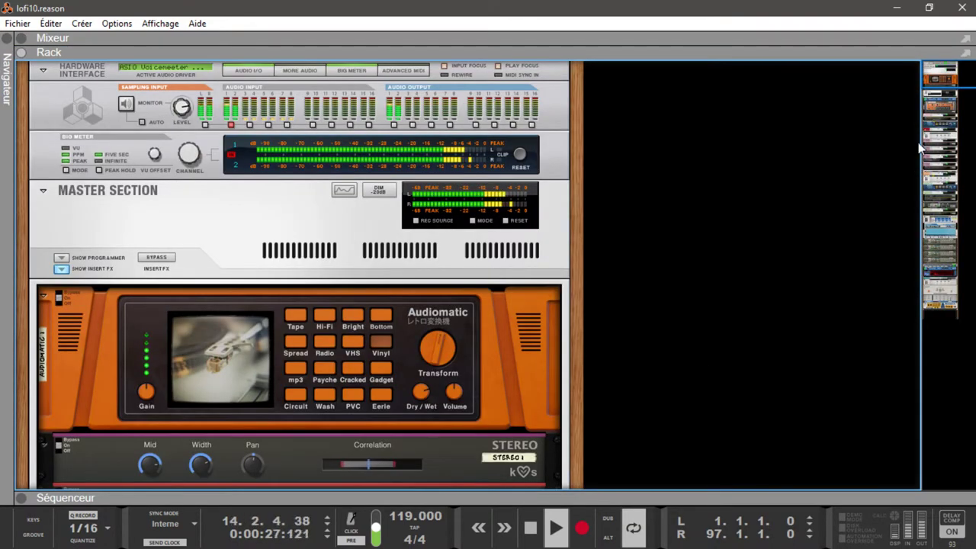
pyautogui.scroll(-5, 916, 138)
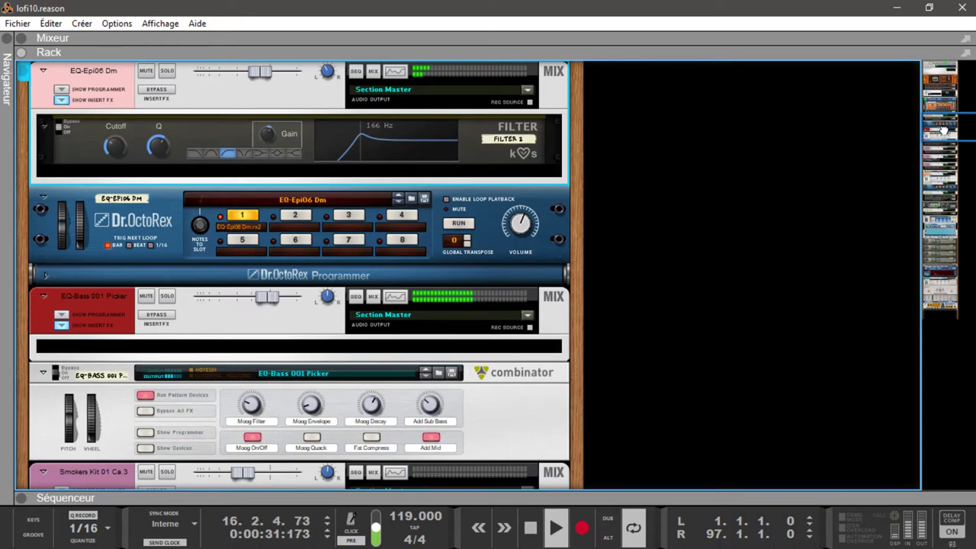
pyautogui.moveTo(945, 128)
pyautogui.mouseDown()
pyautogui.moveTo(933, 94)
pyautogui.moveTo(946, 141)
pyautogui.mouseUp()
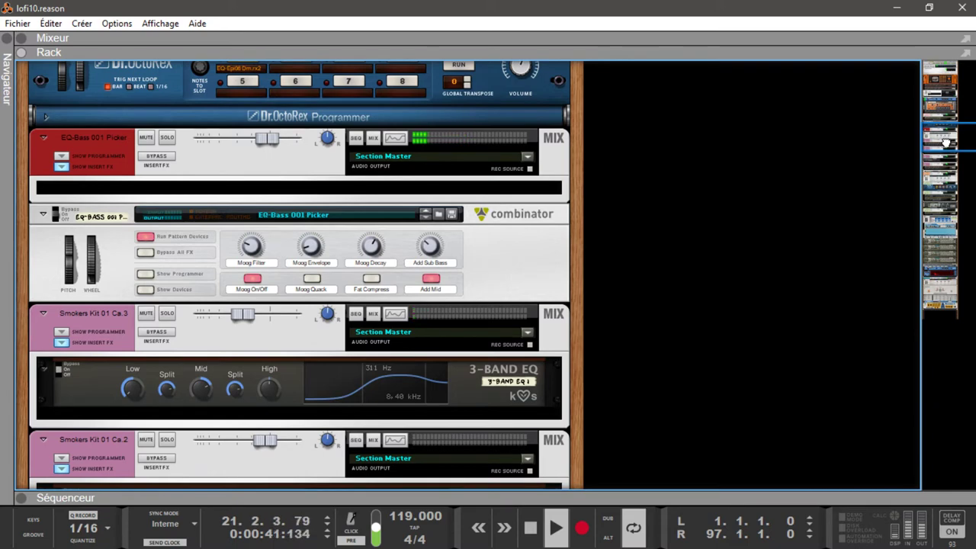
pyautogui.moveTo(946, 141); pyautogui.dragTo(963, 175)
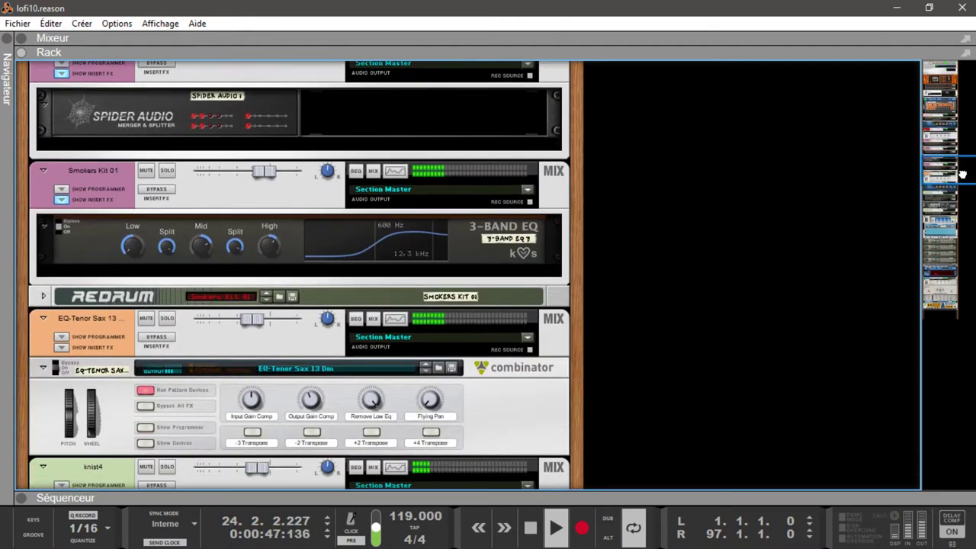
pyautogui.click(41, 298)
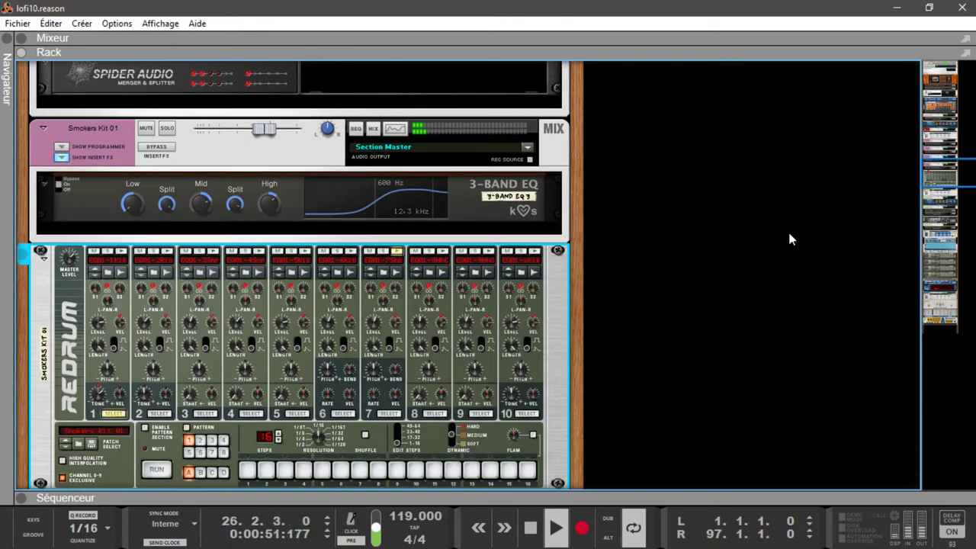
# Examine the rack devices below the drum machine and the mixer's channel strips, dynamics sections and faders
pyautogui.moveTo(939, 179); pyautogui.dragTo(975, 301)
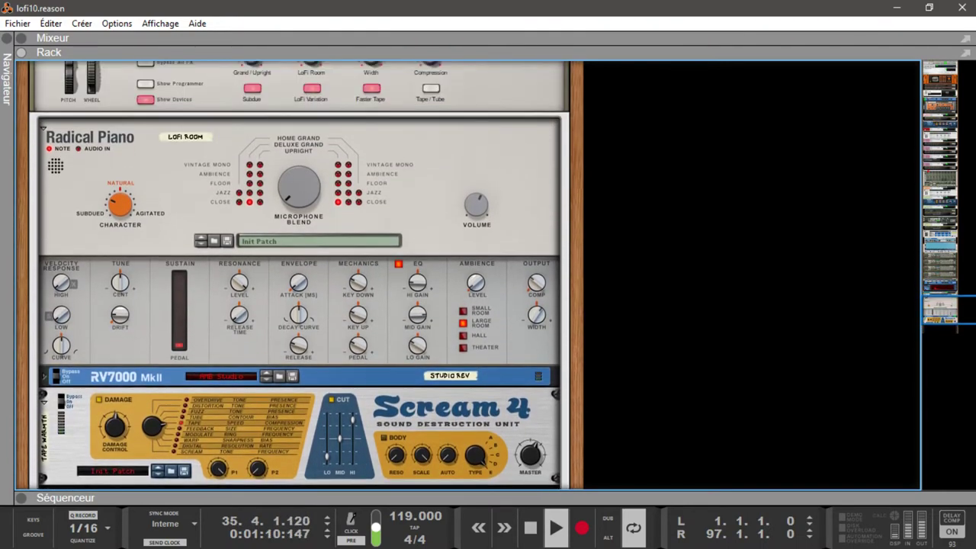
pyautogui.moveTo(975, 301); pyautogui.dragTo(959, 216)
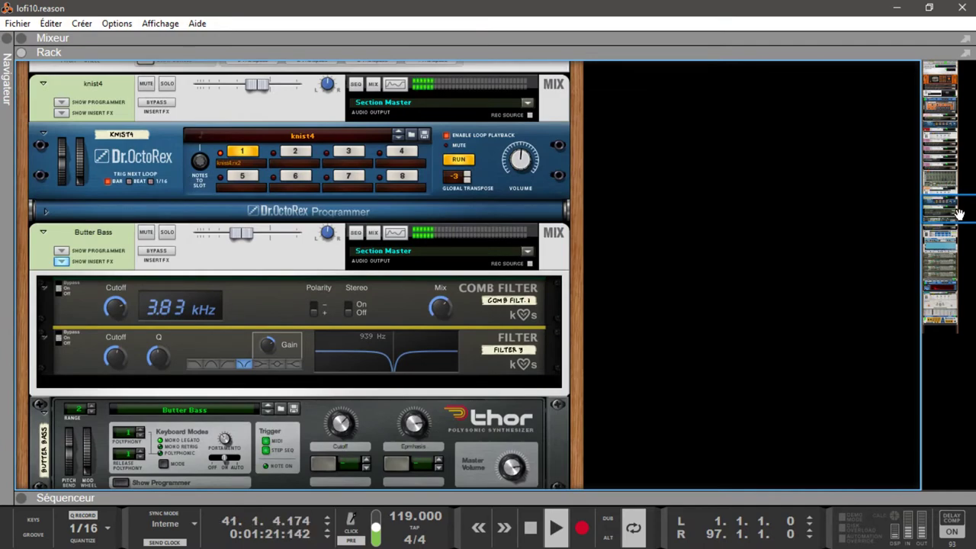
pyautogui.press('F6')
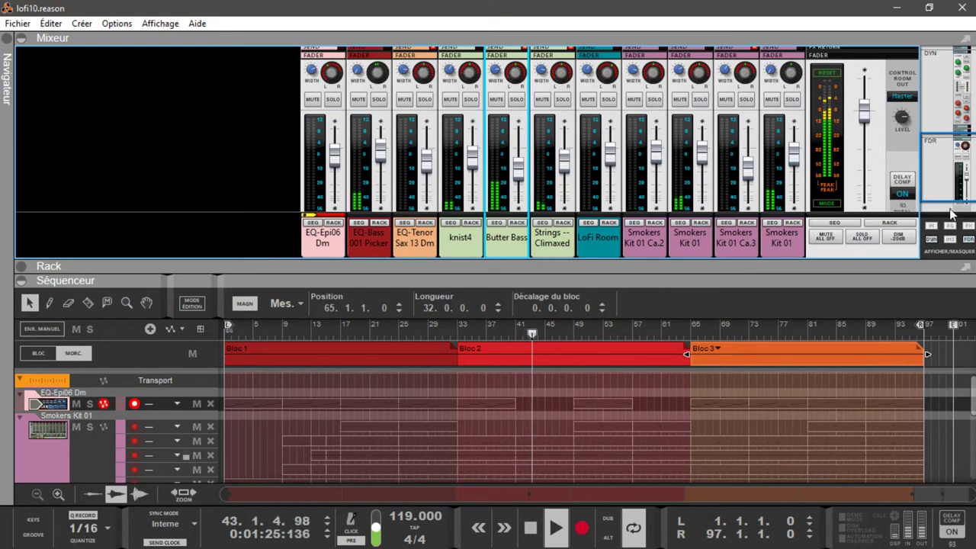
pyautogui.press('F7')
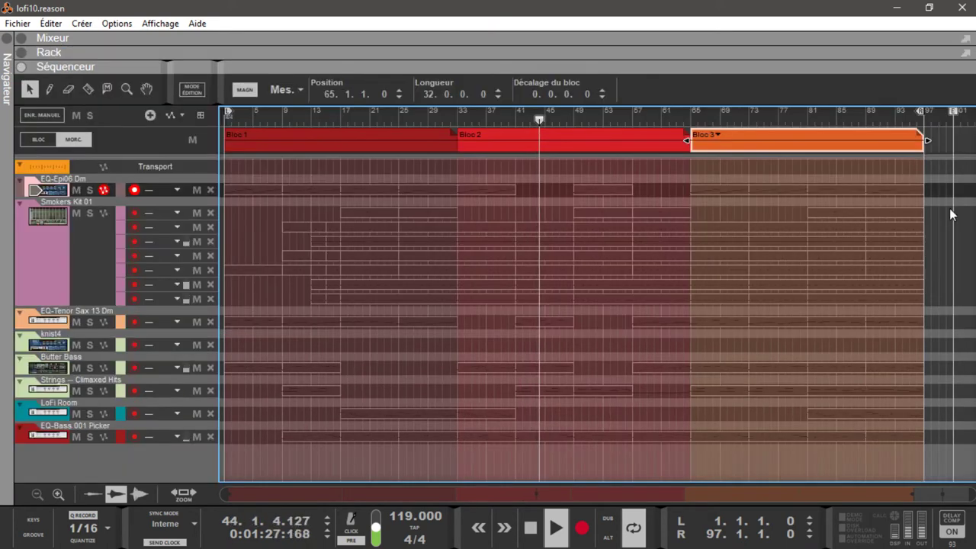
pyautogui.press('F6')
pyautogui.press('F6')
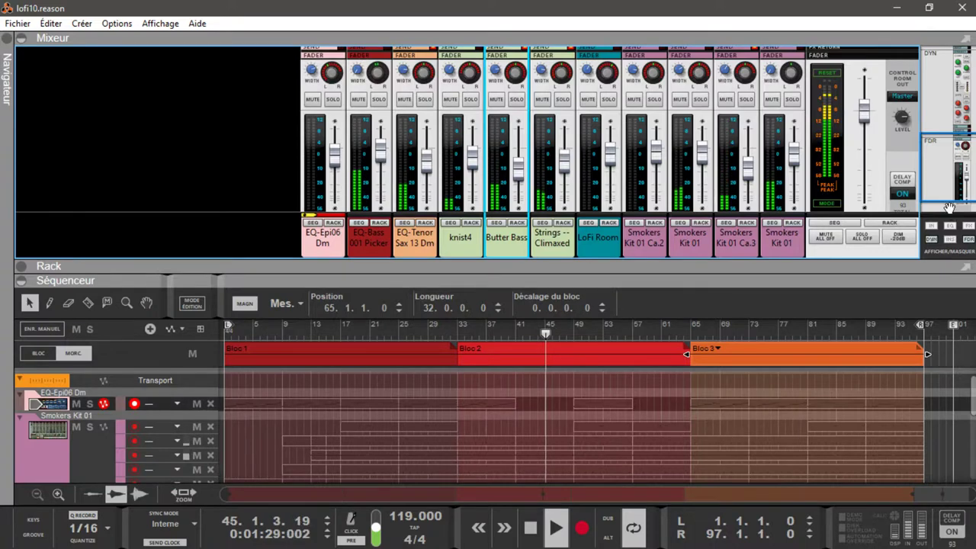
pyautogui.press('F6')
pyautogui.press('F6')
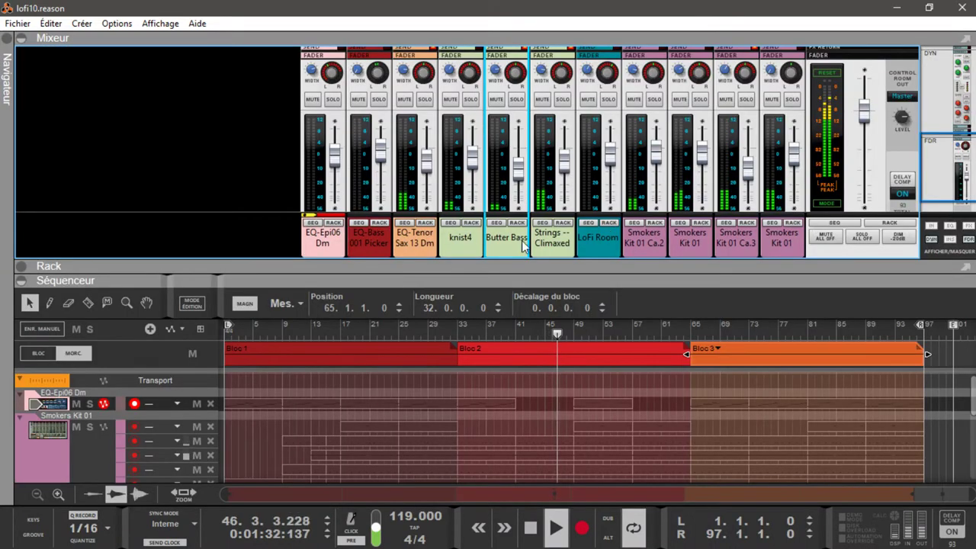
pyautogui.click(21, 287)
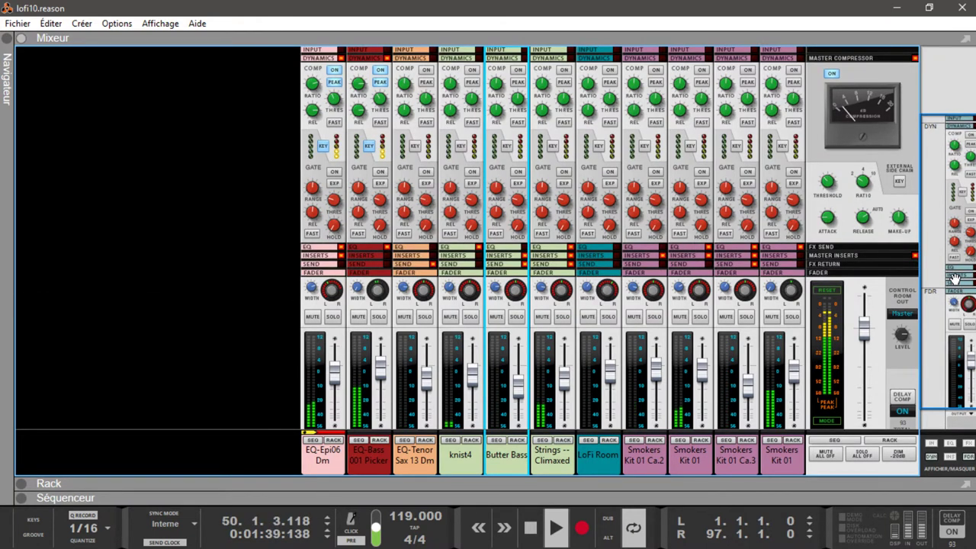
pyautogui.moveTo(955, 278); pyautogui.dragTo(962, 304)
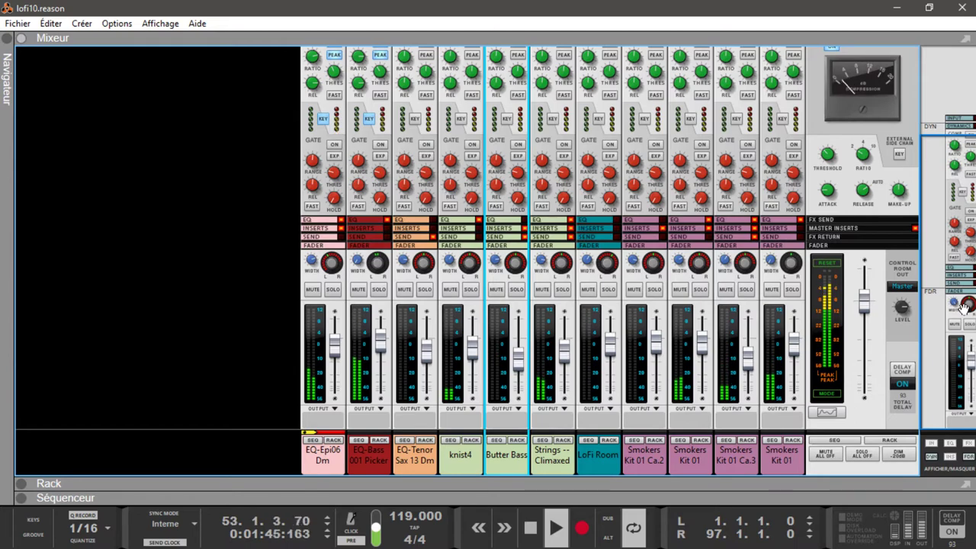
# In the sequencer, move the left loop locator to bar 33 and the song end marker to just past bar 97
pyautogui.press('F7')
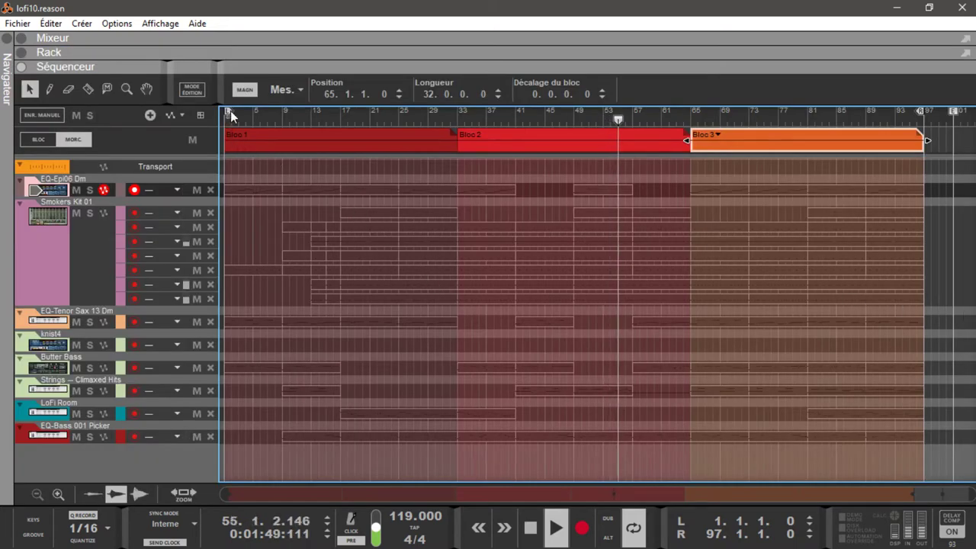
pyautogui.moveTo(229, 111); pyautogui.dragTo(460, 140)
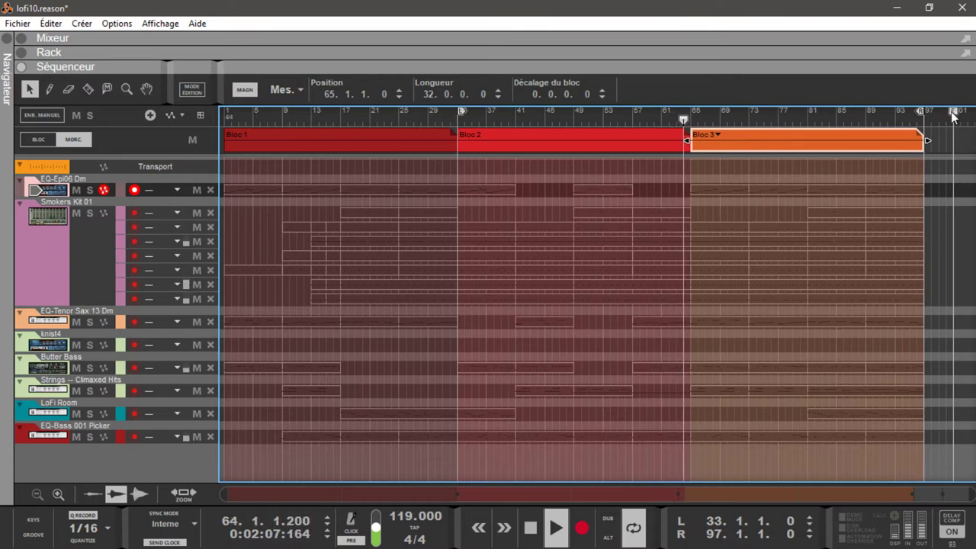
pyautogui.moveTo(953, 111); pyautogui.dragTo(932, 112)
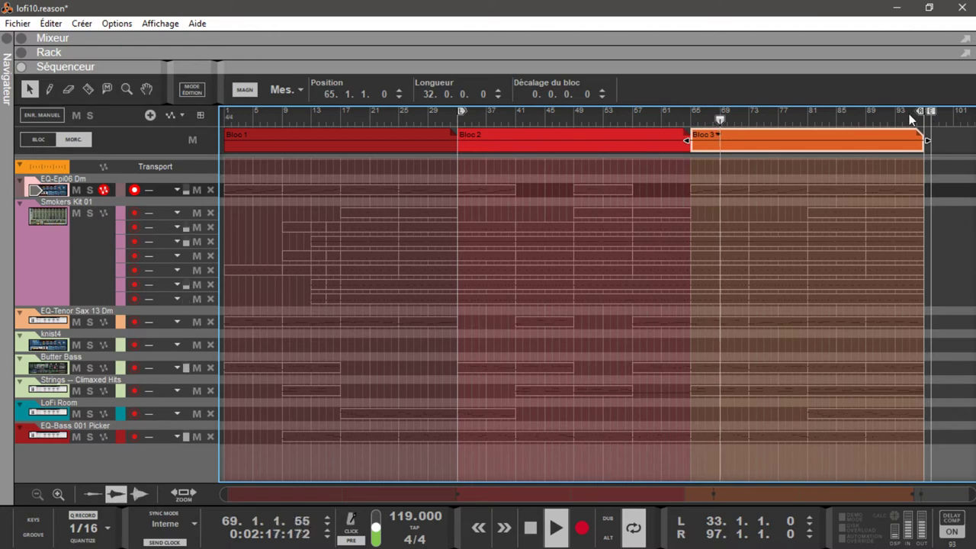
# Open the VUMTDuo meter window from the master section's insert effects and place it beside the rack devices
pyautogui.press('F6')
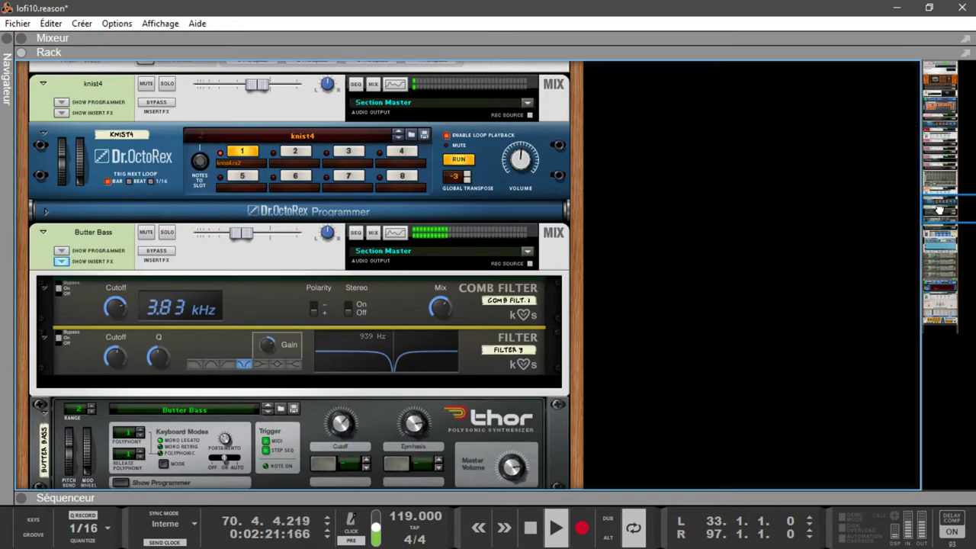
pyautogui.moveTo(940, 210); pyautogui.dragTo(899, 92)
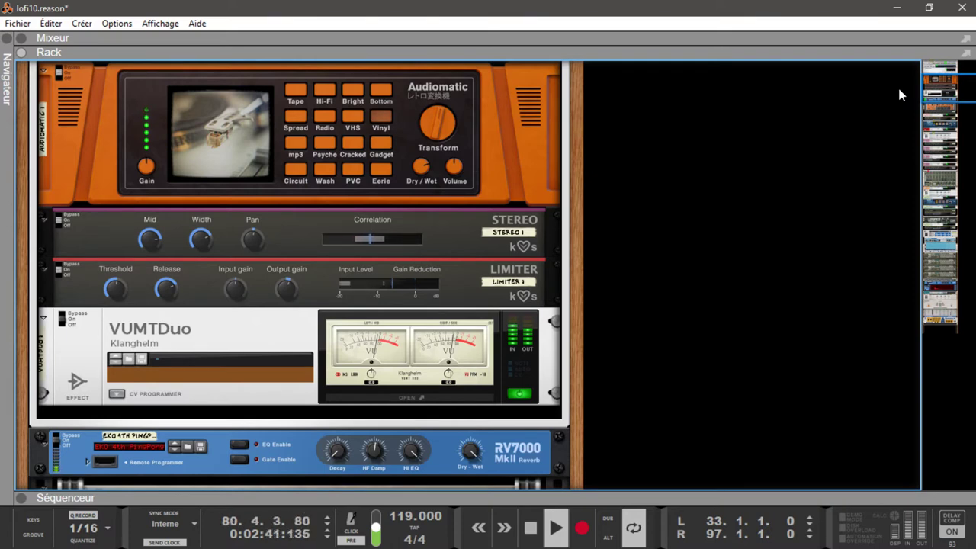
pyautogui.moveTo(931, 87); pyautogui.dragTo(933, 79)
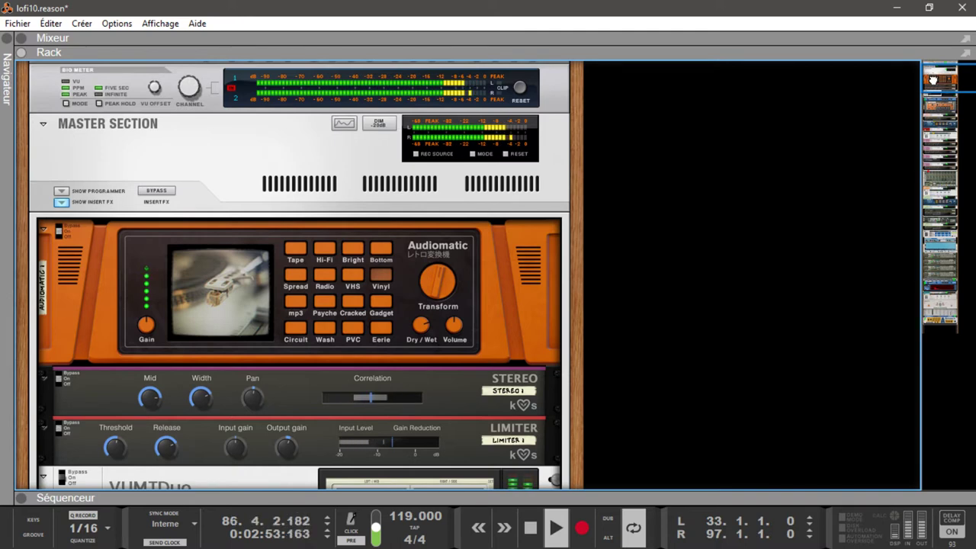
pyautogui.moveTo(933, 79); pyautogui.dragTo(935, 97)
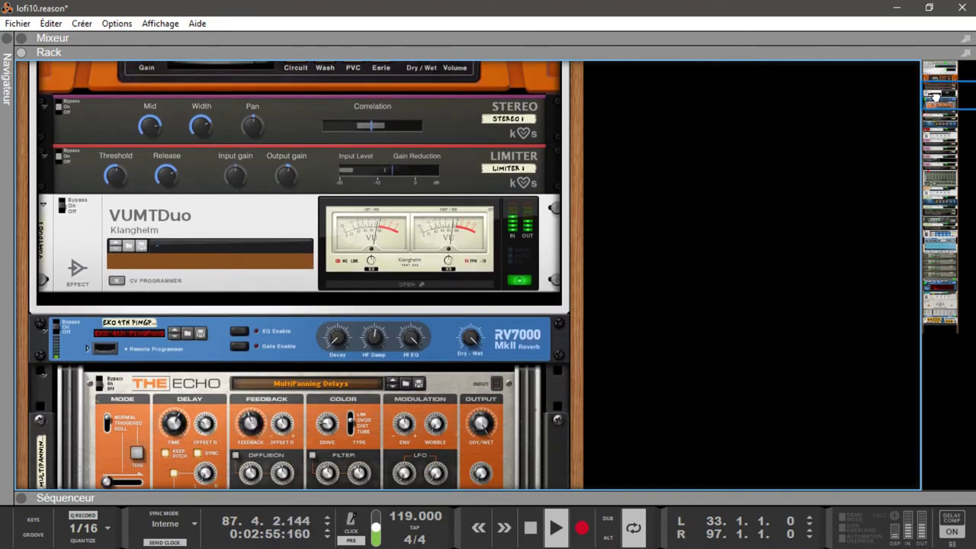
pyautogui.click(437, 286)
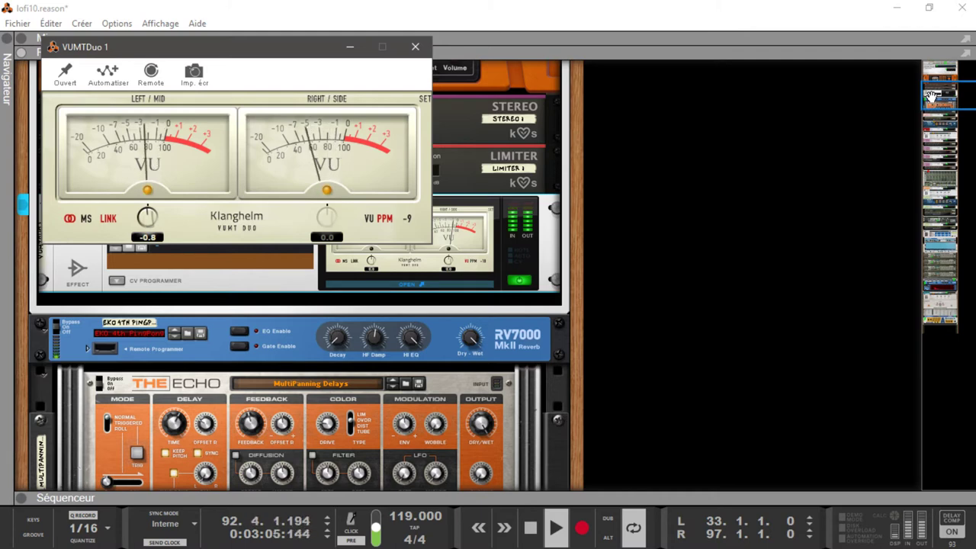
pyautogui.moveTo(932, 97); pyautogui.dragTo(934, 109)
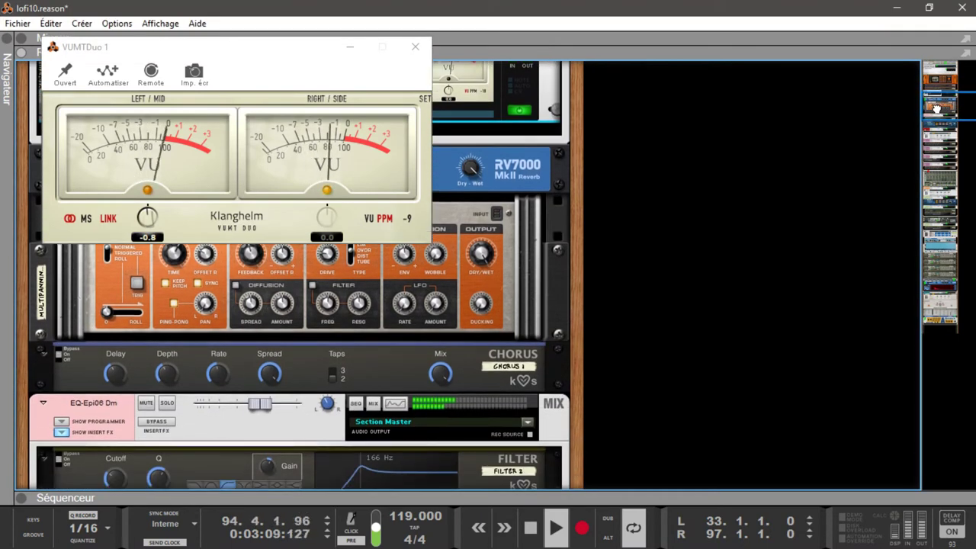
pyautogui.moveTo(275, 50); pyautogui.dragTo(767, 76)
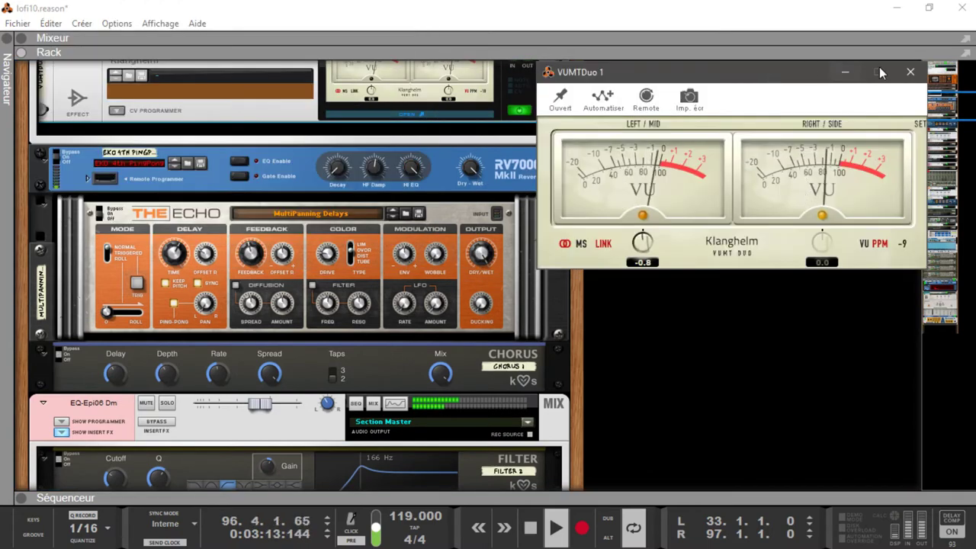
# Examine the remaining rack devices from The Echo down to the Scream 4 unit with the VU meter open
pyautogui.click(951, 97)
pyautogui.moveTo(951, 98); pyautogui.dragTo(975, 190)
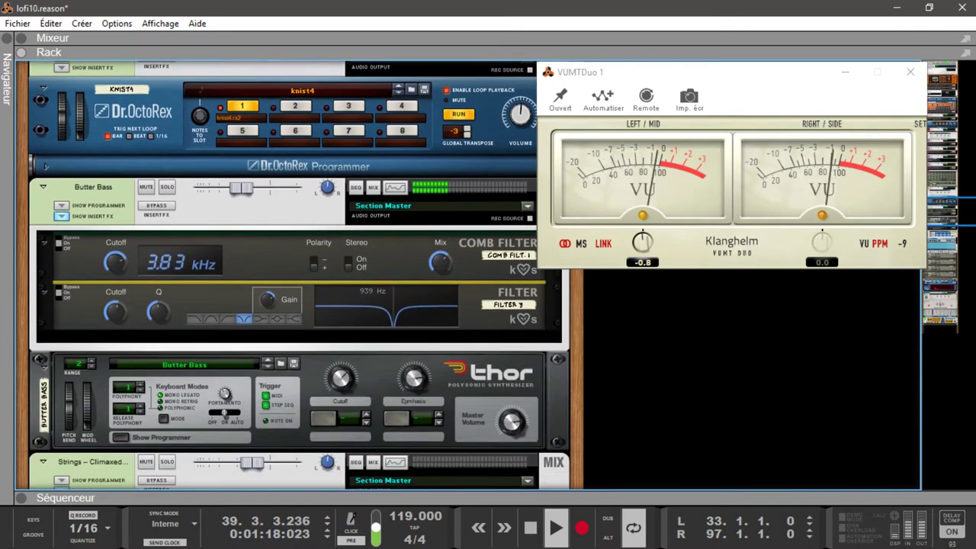
pyautogui.scroll(-10, 298, 275)
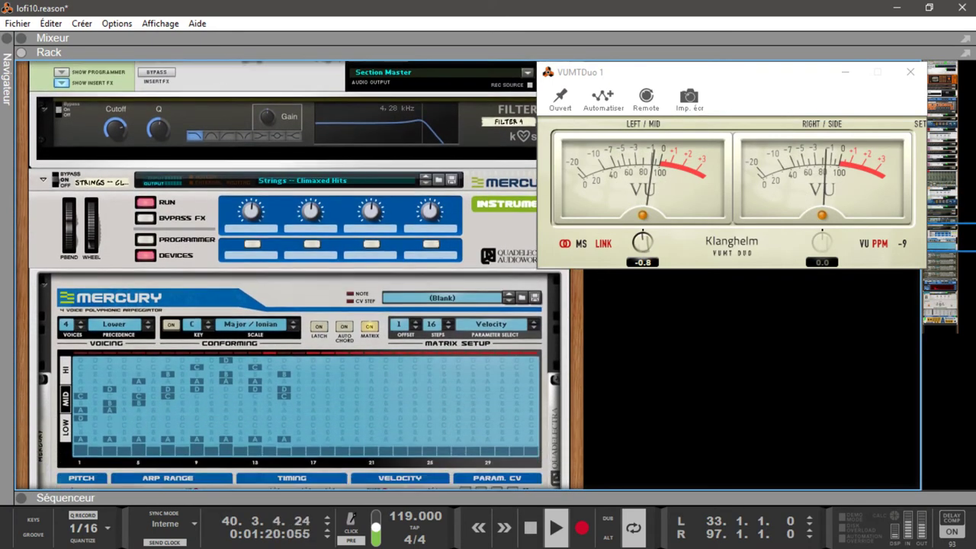
pyautogui.scroll(-12, 298, 275)
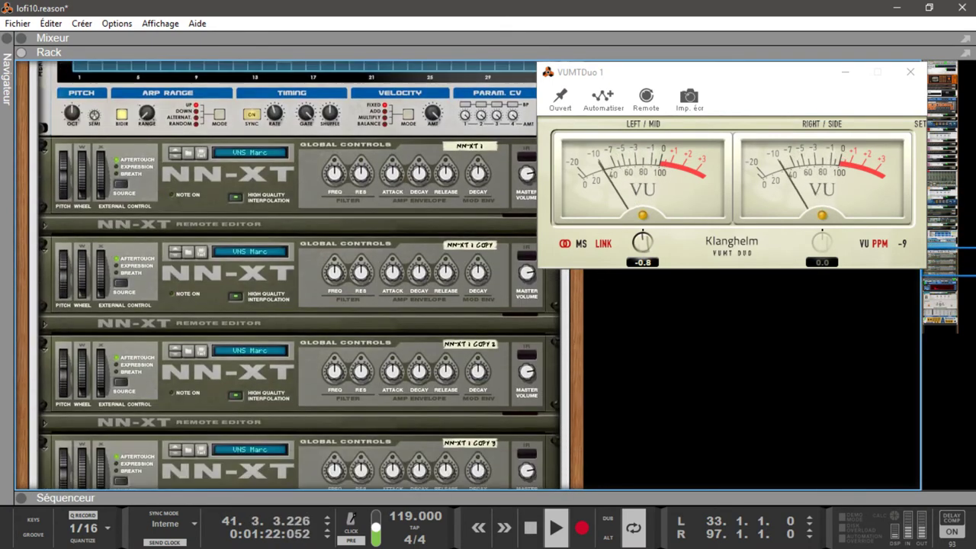
pyautogui.scroll(-12, 297, 274)
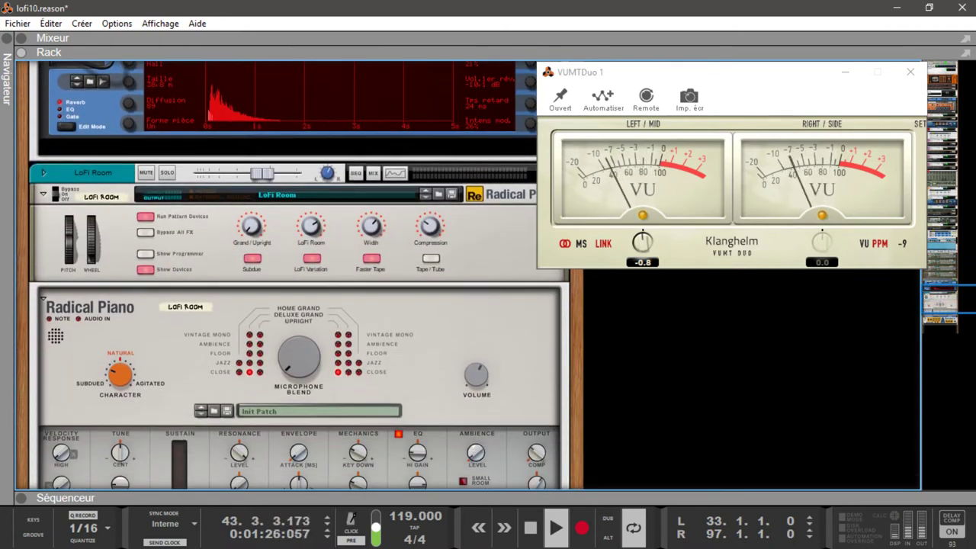
pyautogui.scroll(-8, 298, 274)
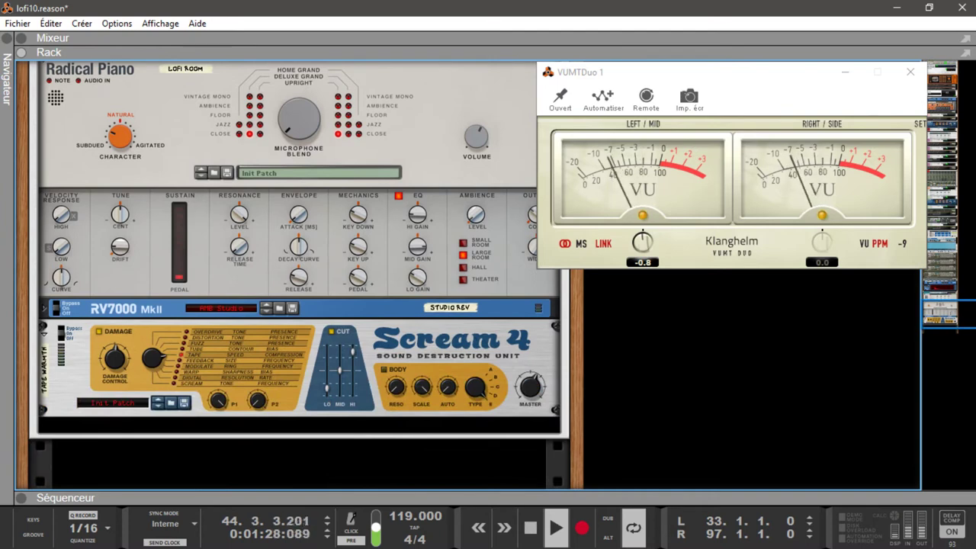
# Move the left loop locator back to bar 1 in the sequencer
pyautogui.press('F7')
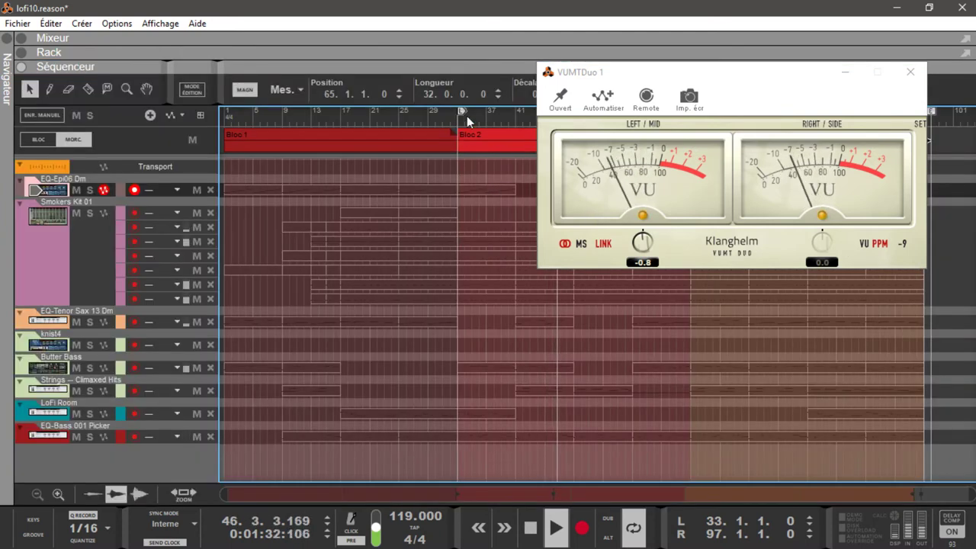
pyautogui.moveTo(461, 112); pyautogui.dragTo(226, 99)
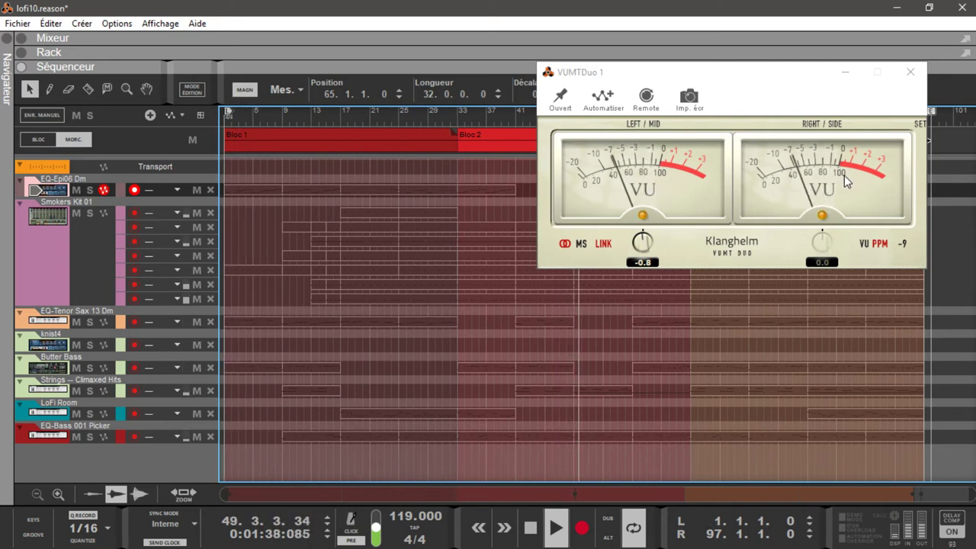
# Close the VUMTDuo meter window and display the mixer, rack and sequencer together
pyautogui.click(910, 73)
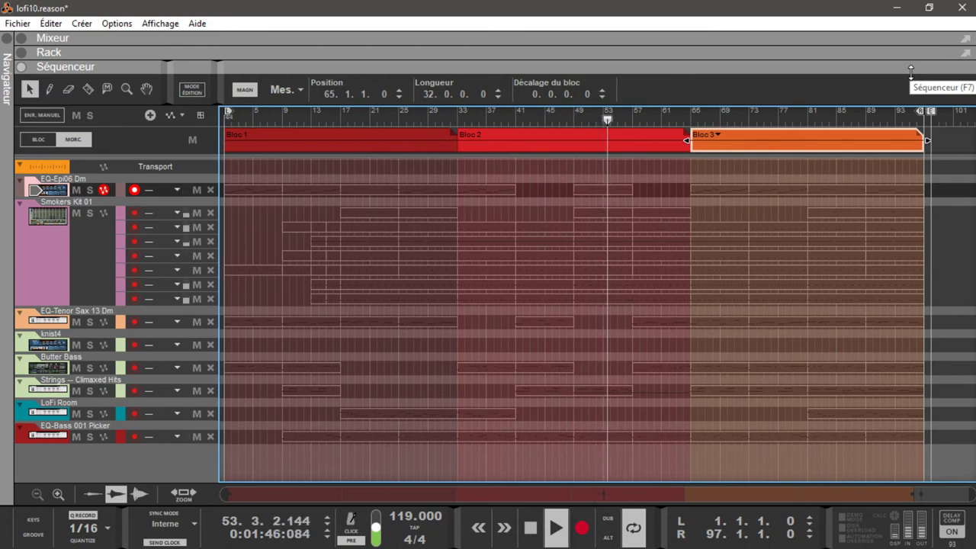
pyautogui.click(911, 73)
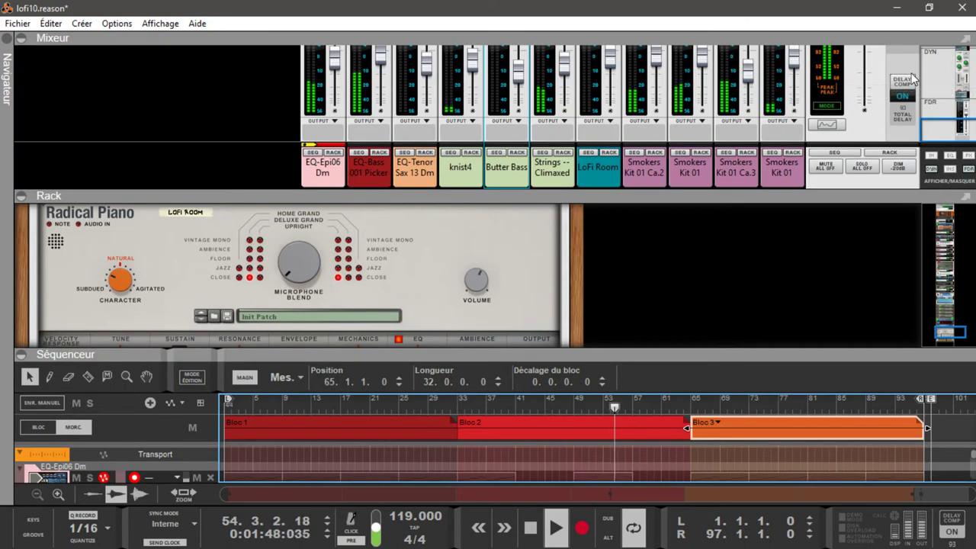
# Collapse the rack and sequencer areas so the mixer alone fills the workspace
pyautogui.click(21, 196)
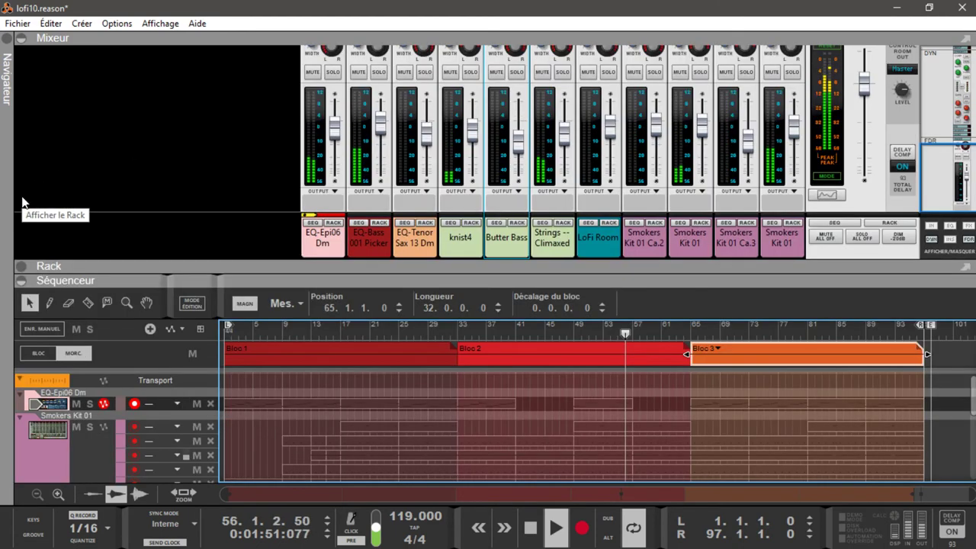
pyautogui.click(22, 288)
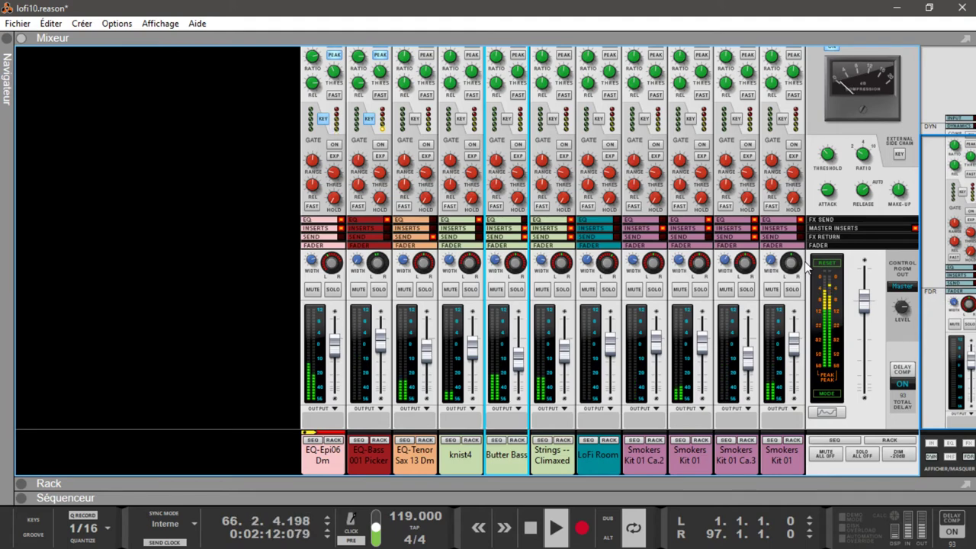
# View the full sequencer briefly, and examine the rack from the Scream 4 unit up to the master section and Audiomatic
pyautogui.press('F7')
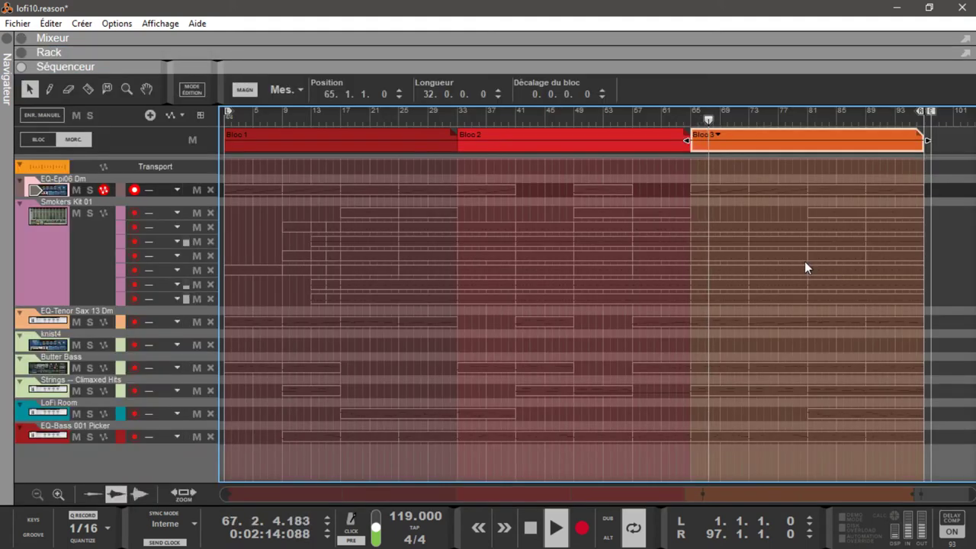
pyautogui.press('F6')
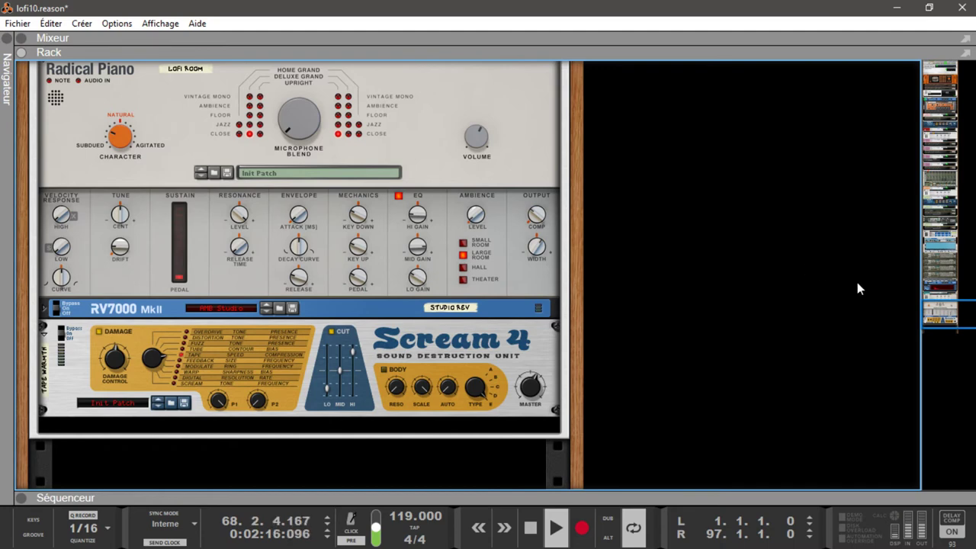
pyautogui.moveTo(934, 311); pyautogui.dragTo(766, 77)
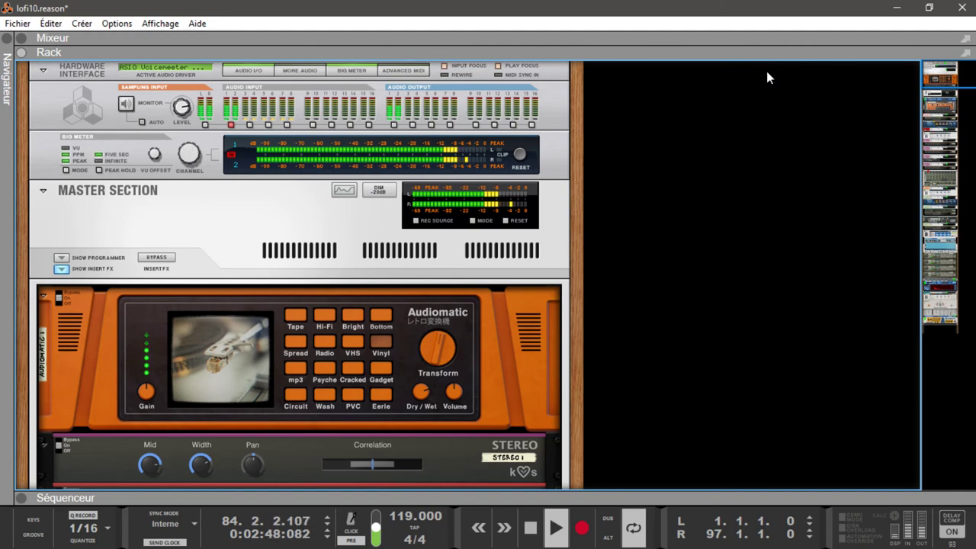
# Cycle the full-size view through the sequencer and rack, ending on the mixer channels during playback
pyautogui.press('F7')
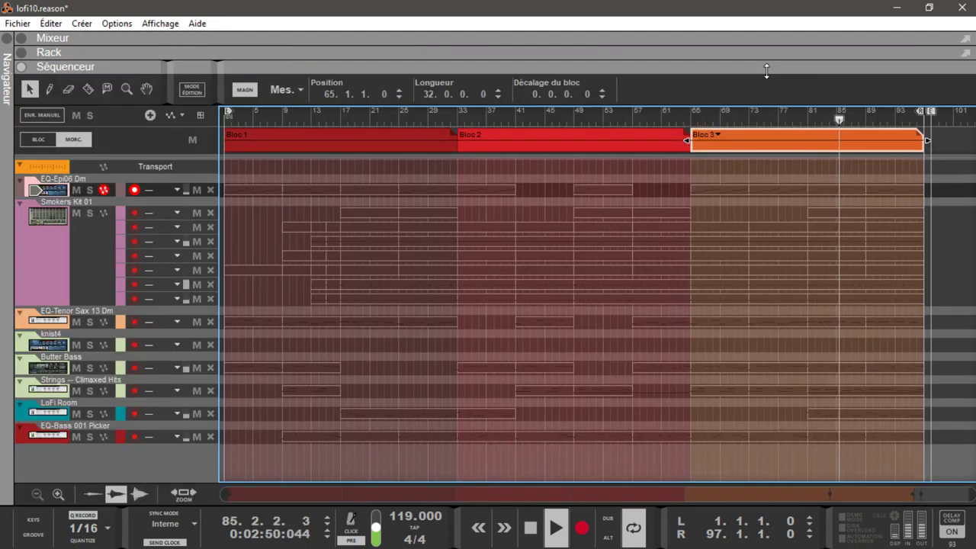
pyautogui.press('F6')
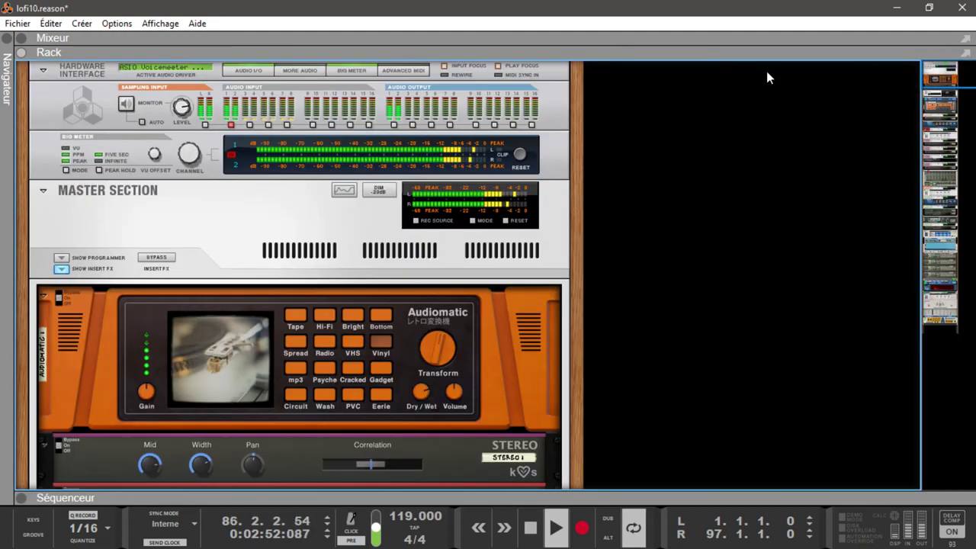
pyautogui.press('F5')
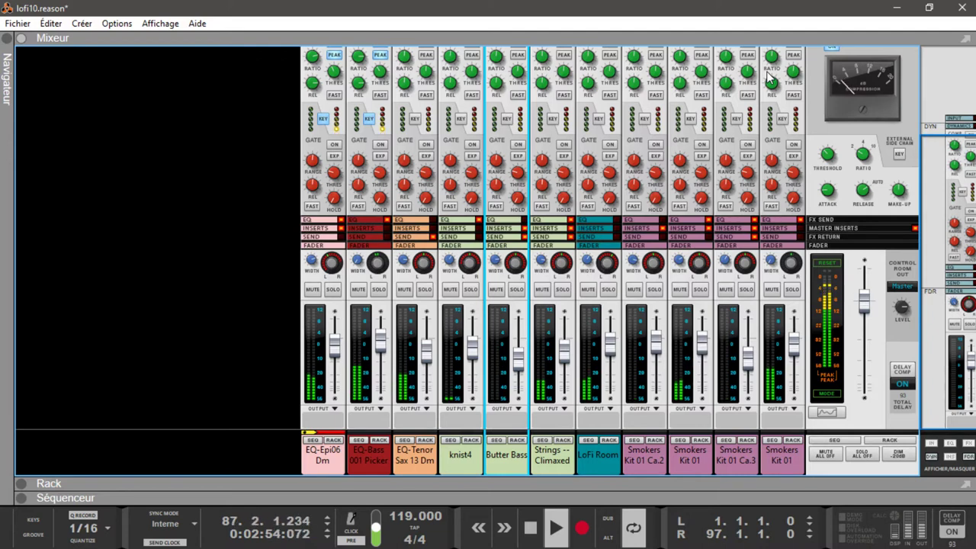